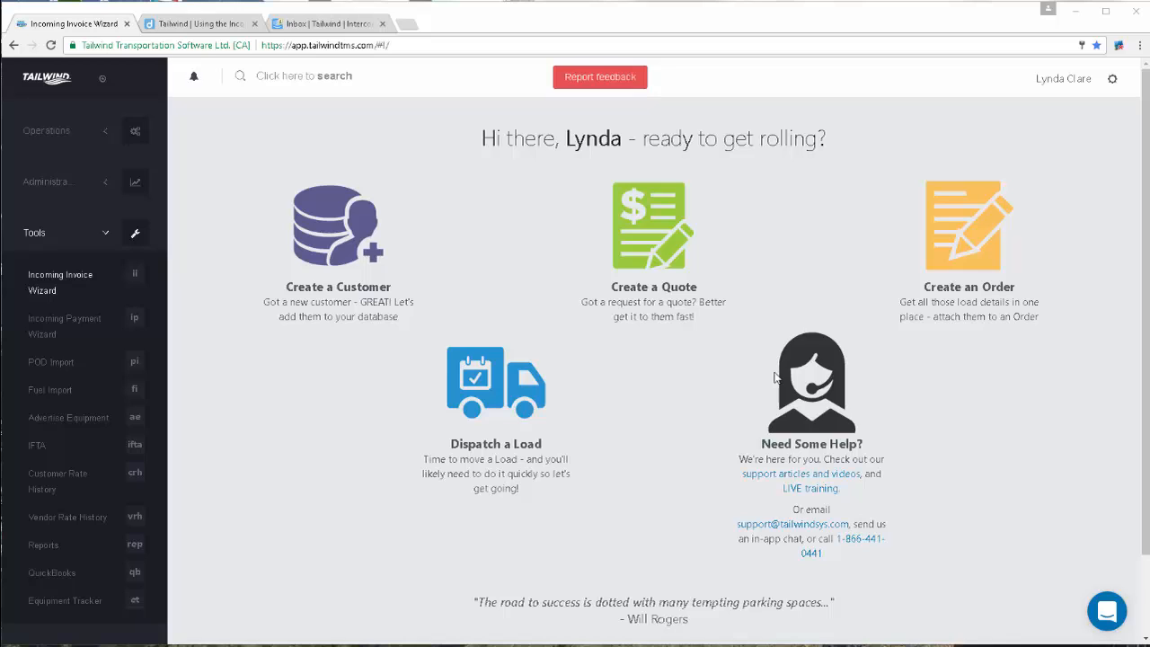
Bring up the invoice list and the POD Import page for attaching proof-of-delivery files.
{"action": "left_click", "coordinate": [47, 181]}
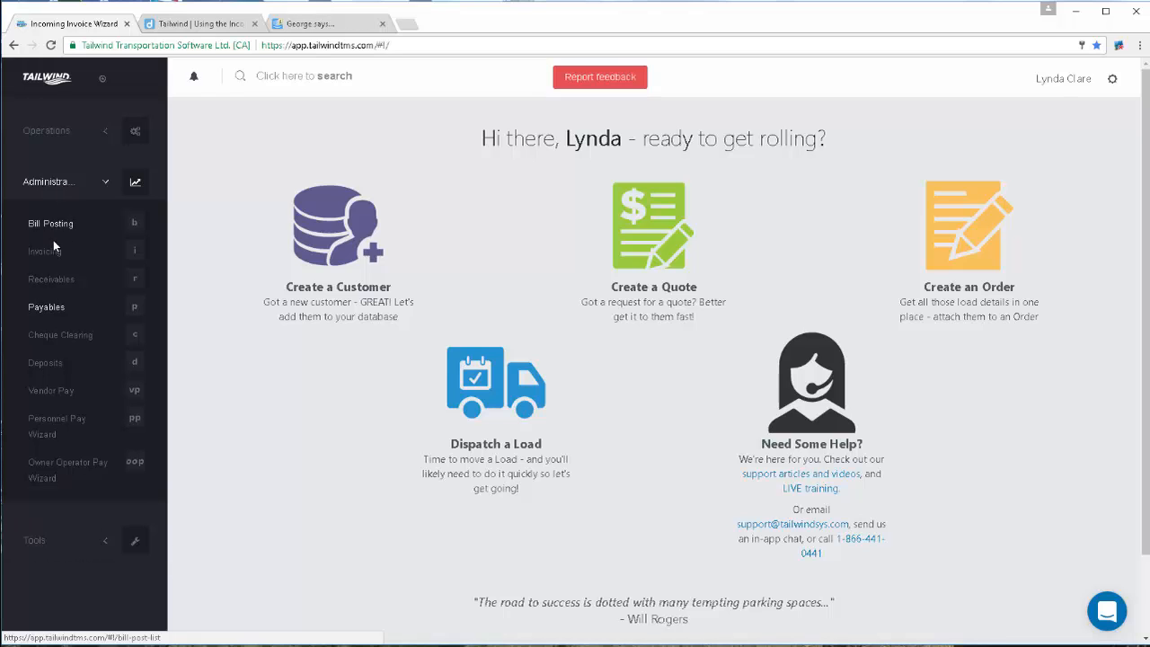
{"action": "left_click", "coordinate": [49, 252]}
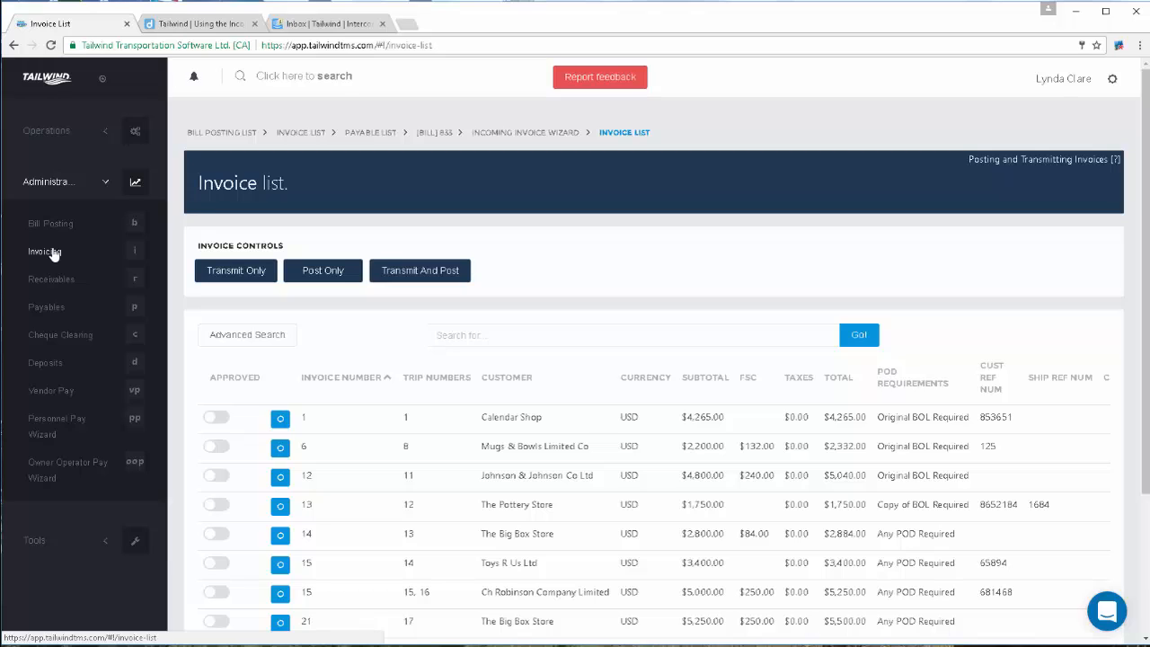
{"action": "left_click", "coordinate": [32, 542]}
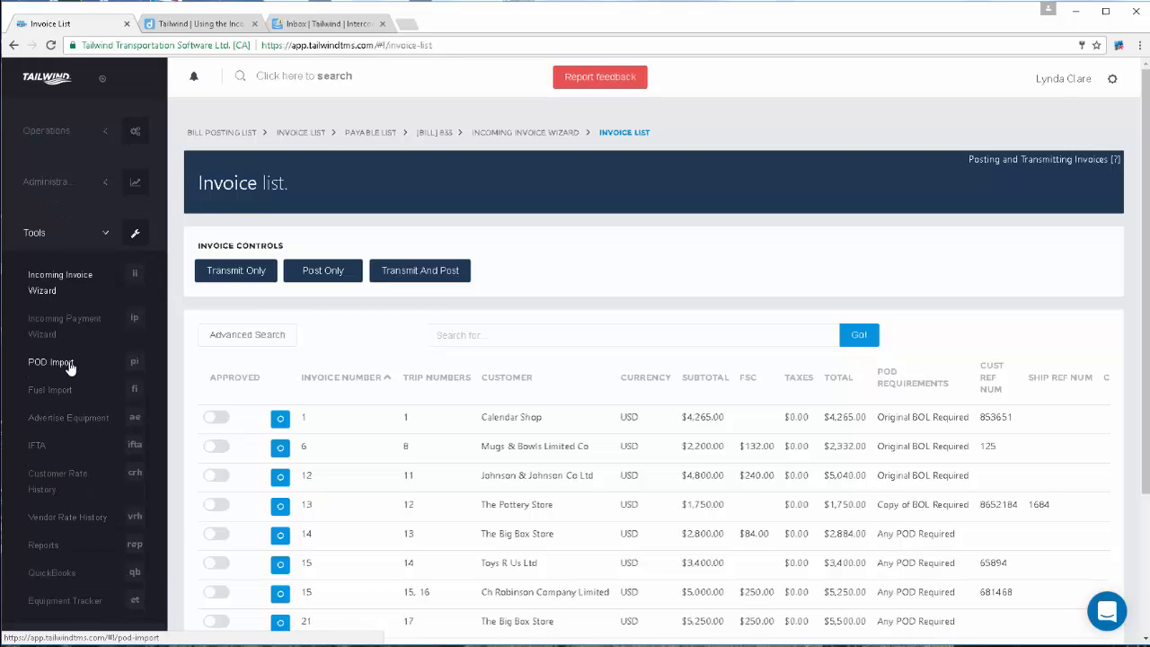
{"action": "left_click", "coordinate": [70, 365]}
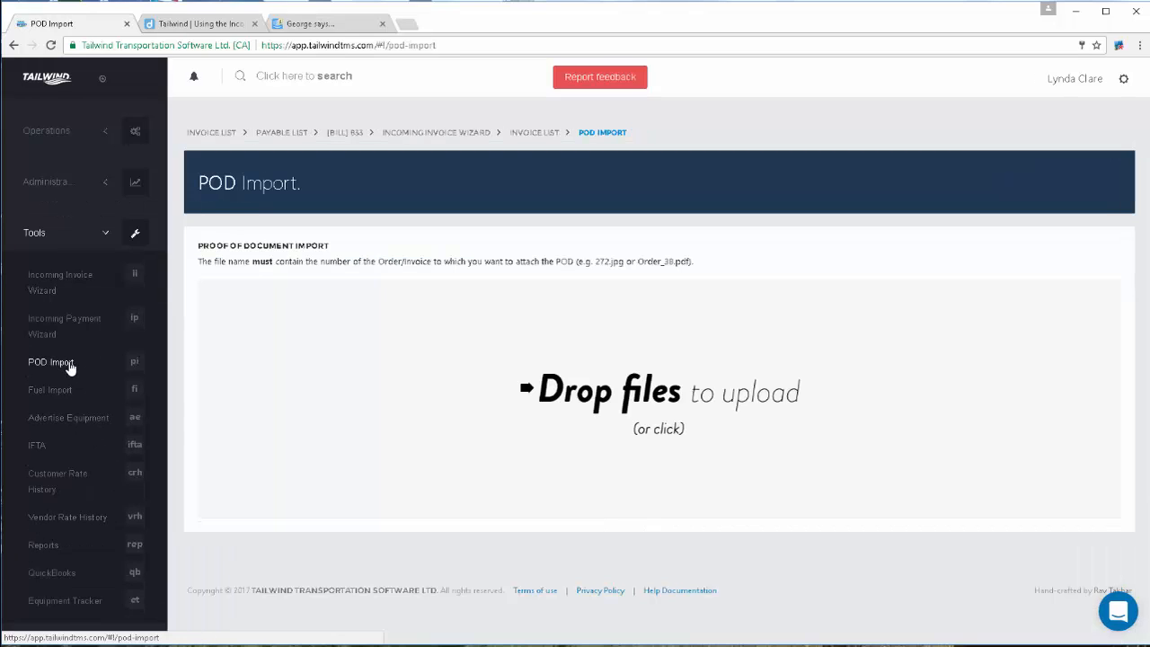
Return to the invoice list and review the invoices listed and the list's search option.
{"action": "left_click", "coordinate": [41, 186]}
{"action": "left_click", "coordinate": [51, 253]}
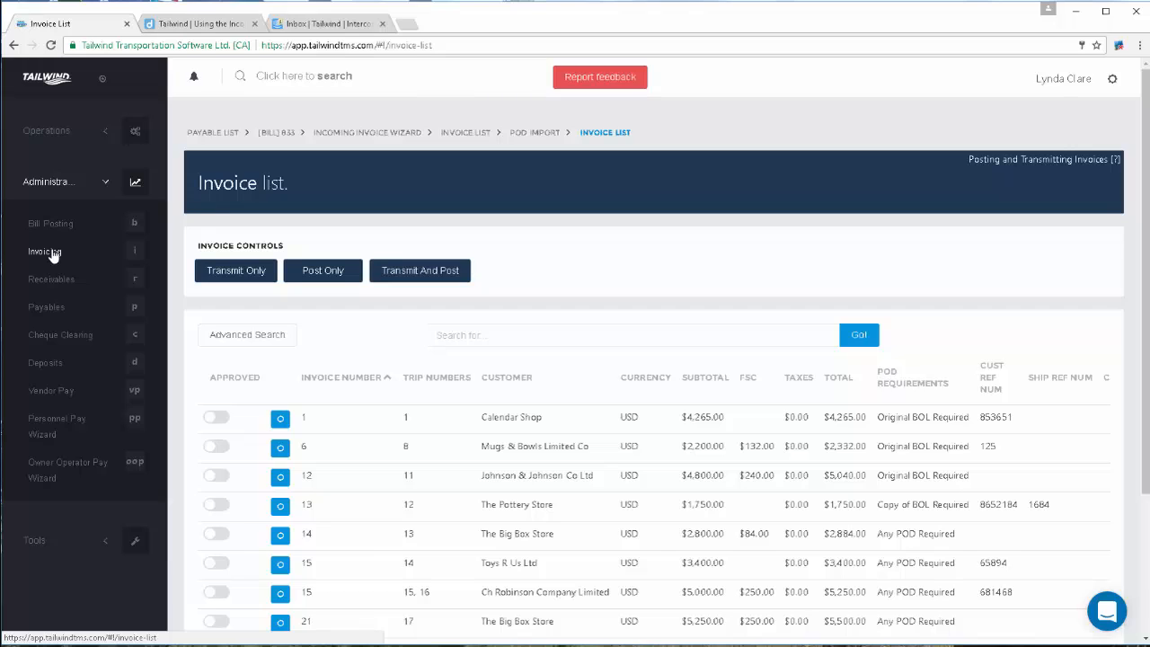
{"action": "scroll", "coordinate": [432, 444], "scroll_direction": "down", "scroll_amount": 1}
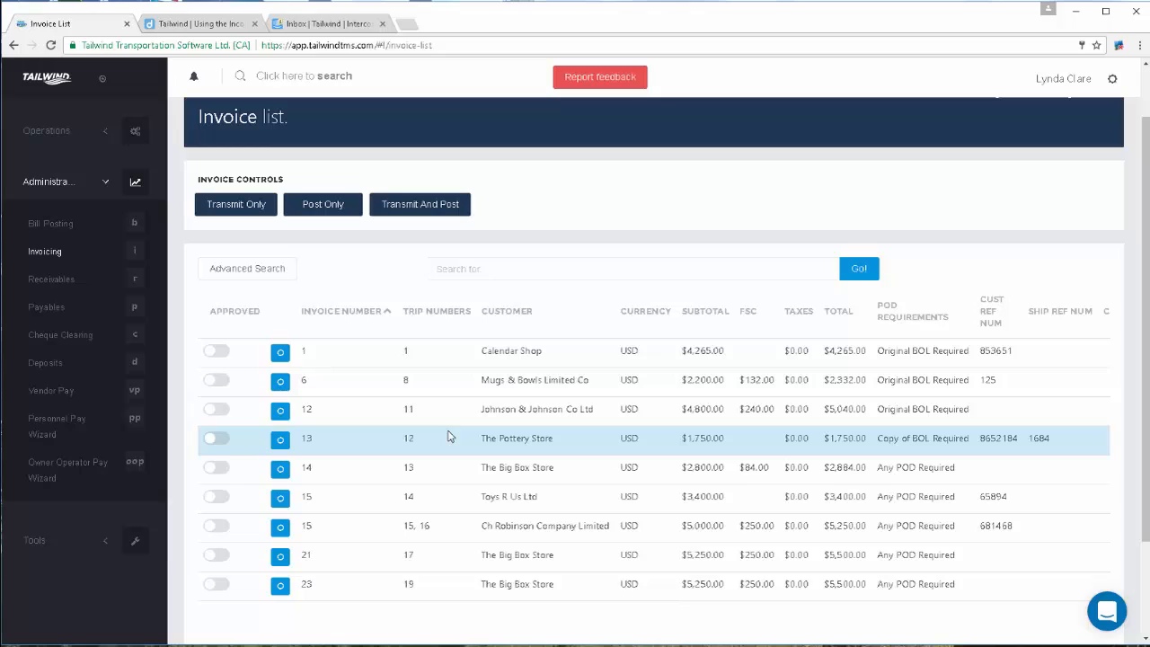
{"action": "left_click", "coordinate": [441, 271]}
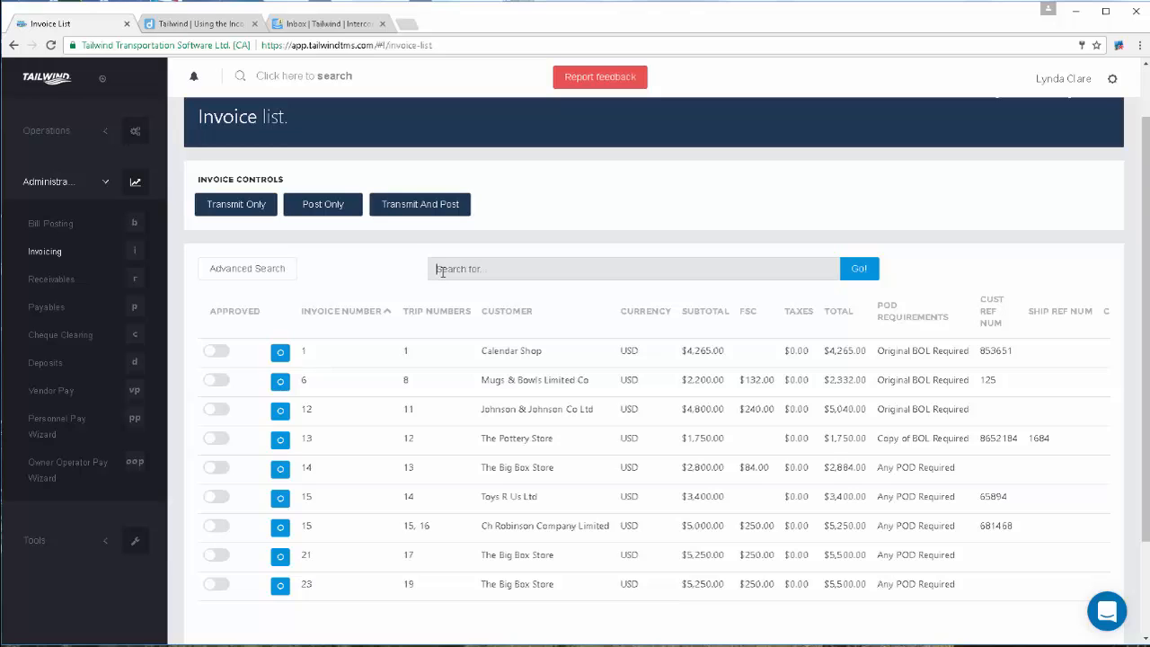
Open the Mugs & Bowls Limited Co order from the invoice list and review its revenue charges.
{"action": "left_click", "coordinate": [282, 381]}
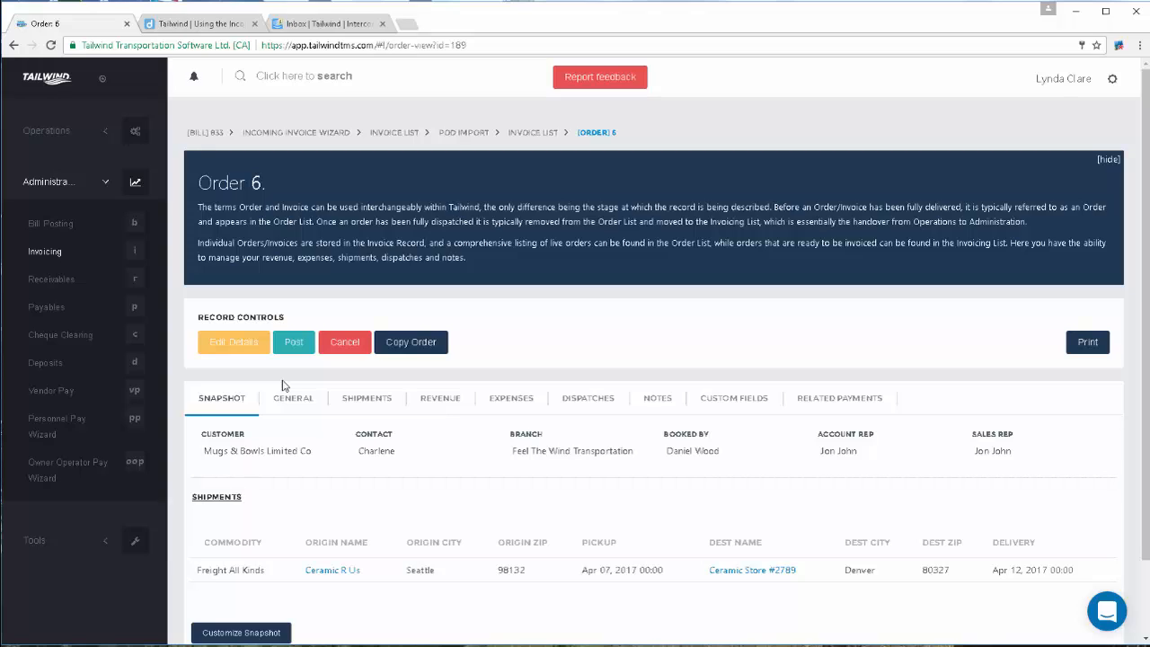
{"action": "left_click", "coordinate": [457, 408]}
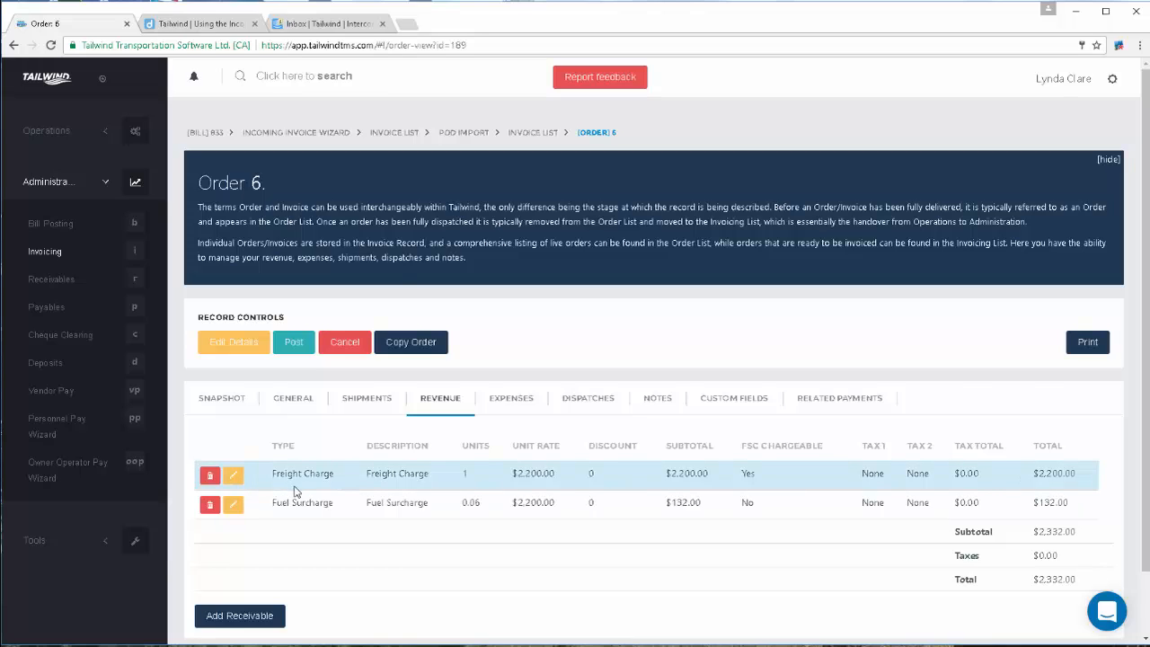
{"action": "scroll", "coordinate": [294, 492], "scroll_direction": "down", "scroll_amount": 1}
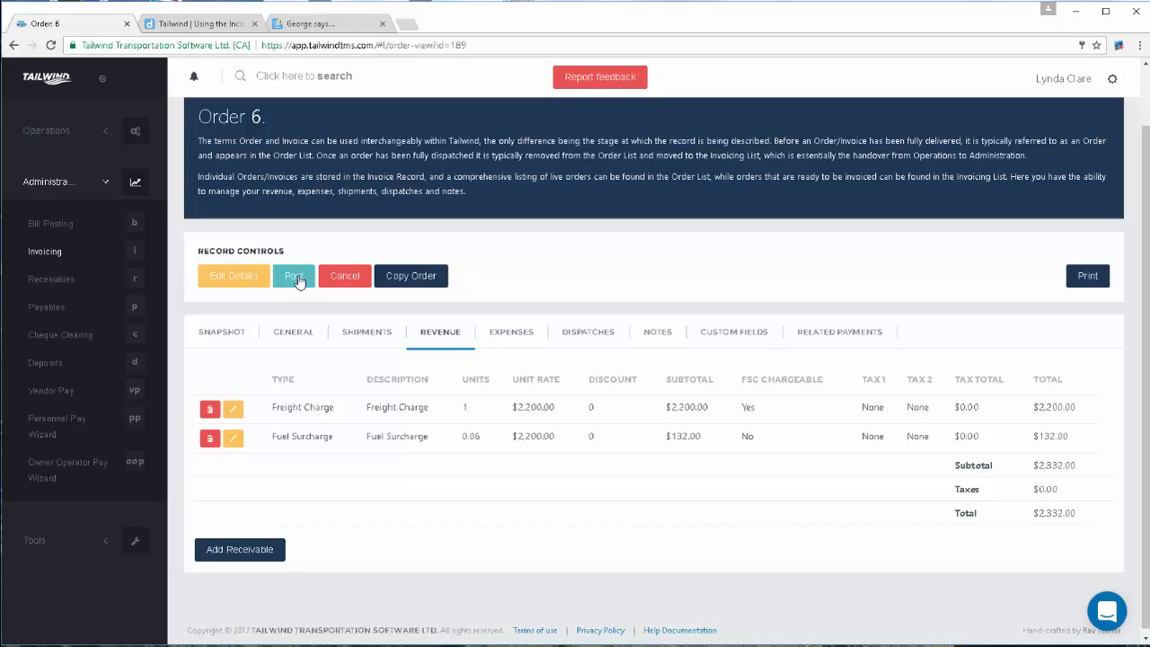
Open the Johnson & Johnson Co Ltd order from the invoice list and review its revenue charges.
{"action": "left_click", "coordinate": [50, 253]}
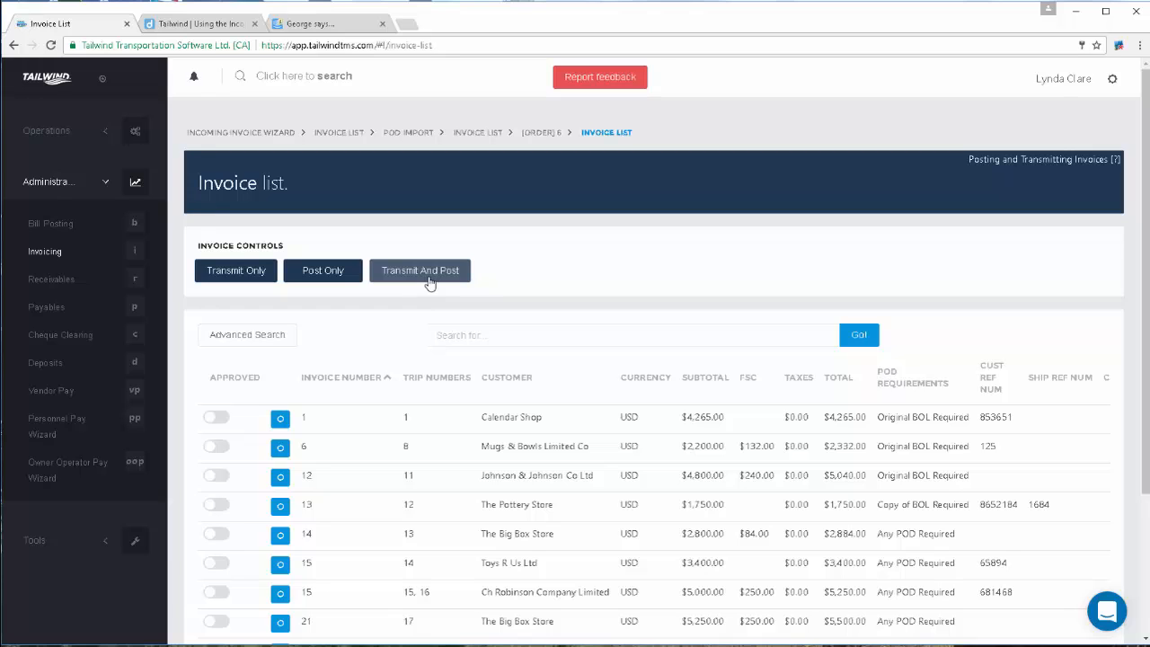
{"action": "left_click", "coordinate": [285, 477]}
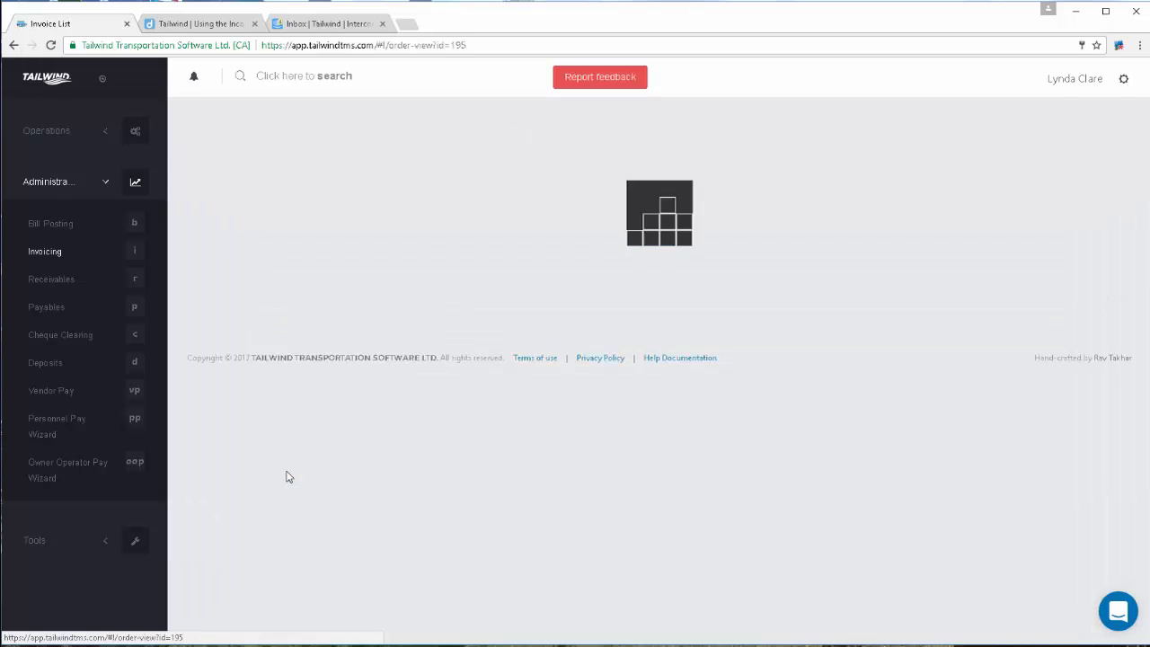
{"action": "left_click", "coordinate": [445, 400]}
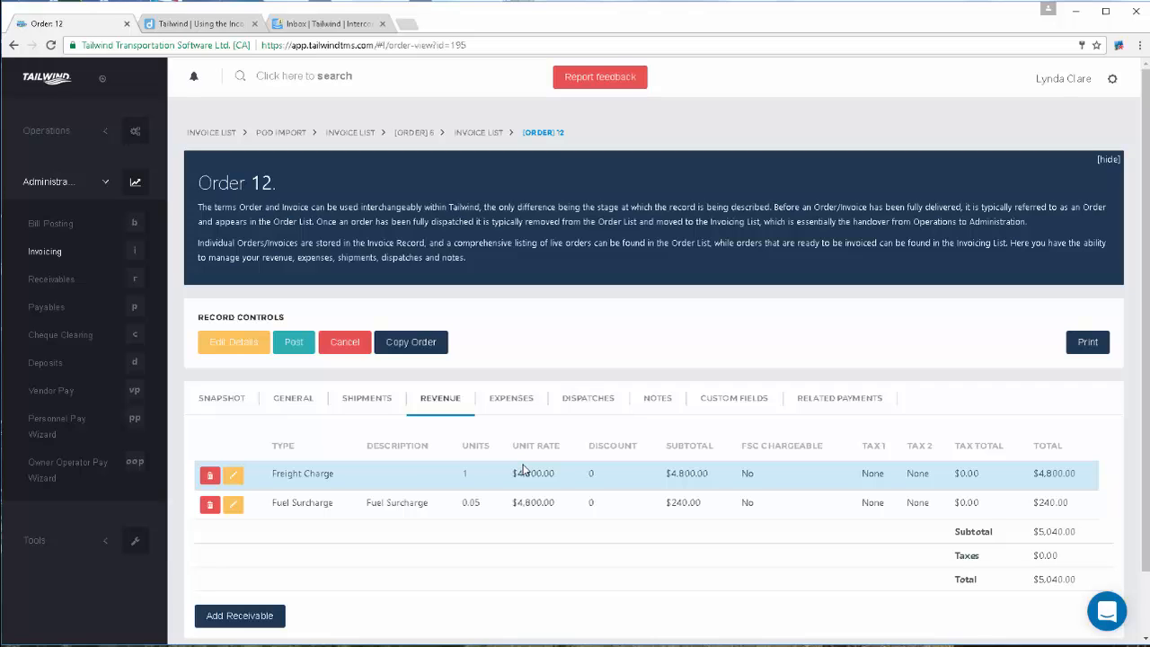
Try to post the Johnson & Johnson Co Ltd order without its related bills.
{"action": "left_click", "coordinate": [294, 344]}
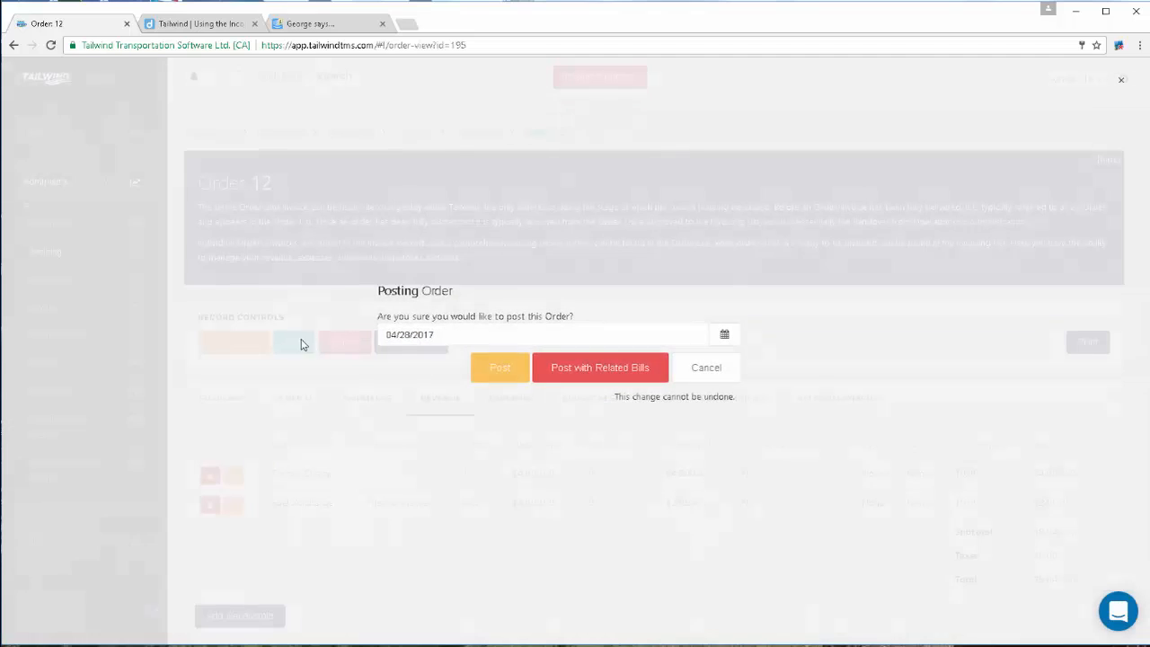
{"action": "left_click", "coordinate": [508, 369]}
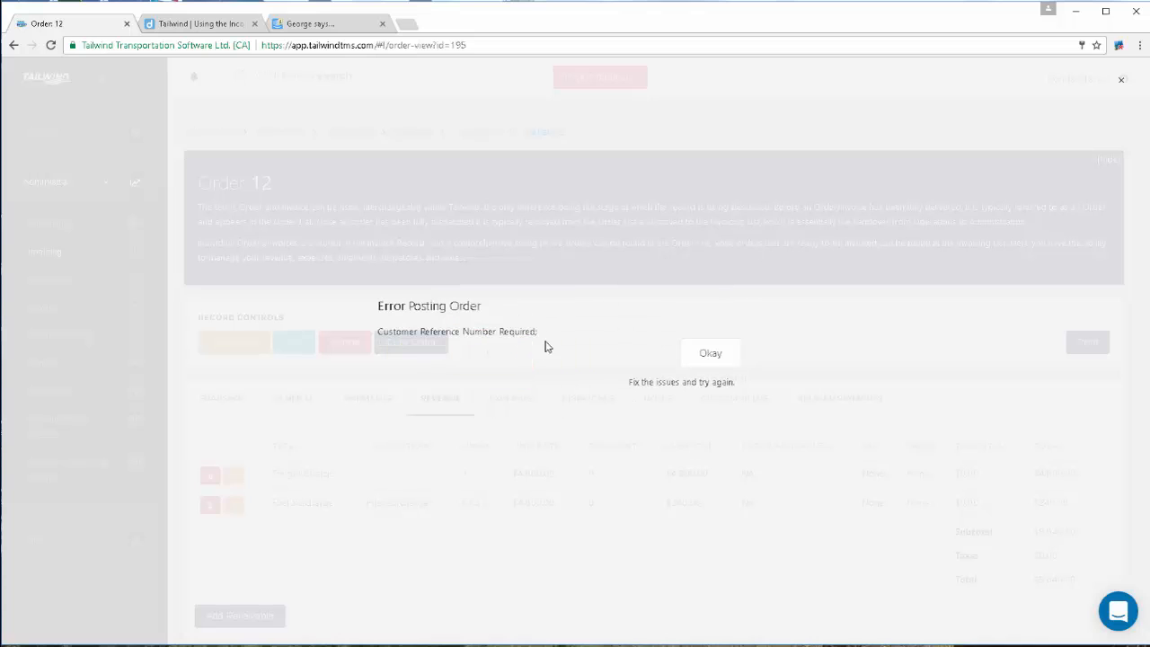
{"action": "left_click", "coordinate": [711, 355]}
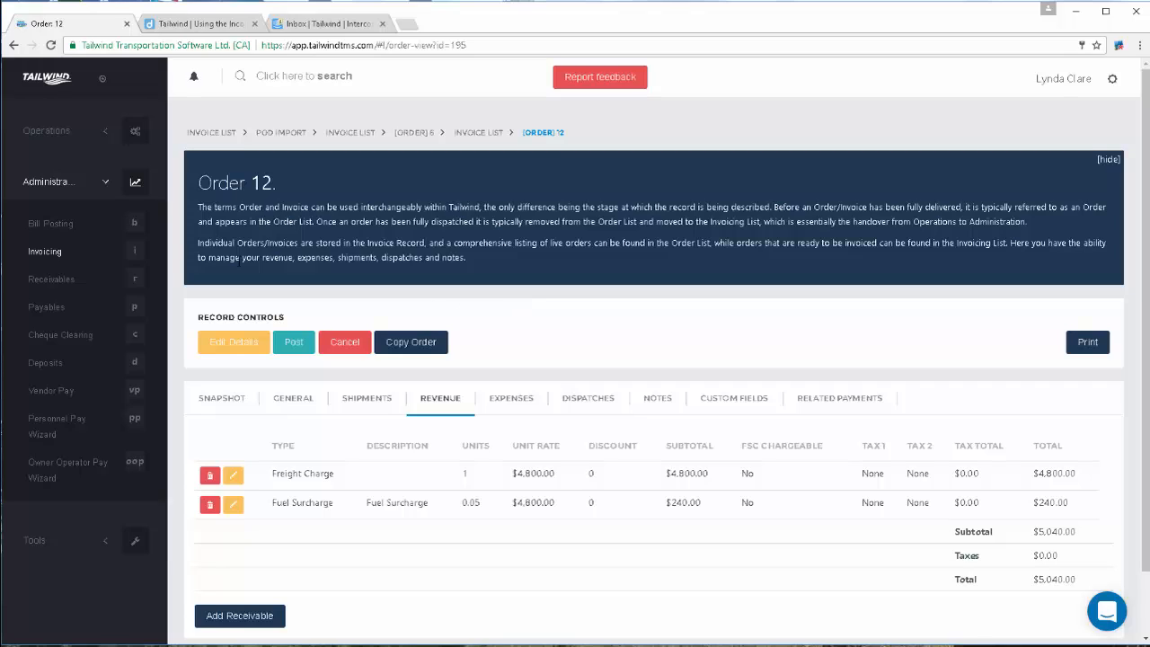
Open the Mugs & Bowls Limited Co order from the invoice list and try to post it with its related bills.
{"action": "left_click", "coordinate": [41, 251]}
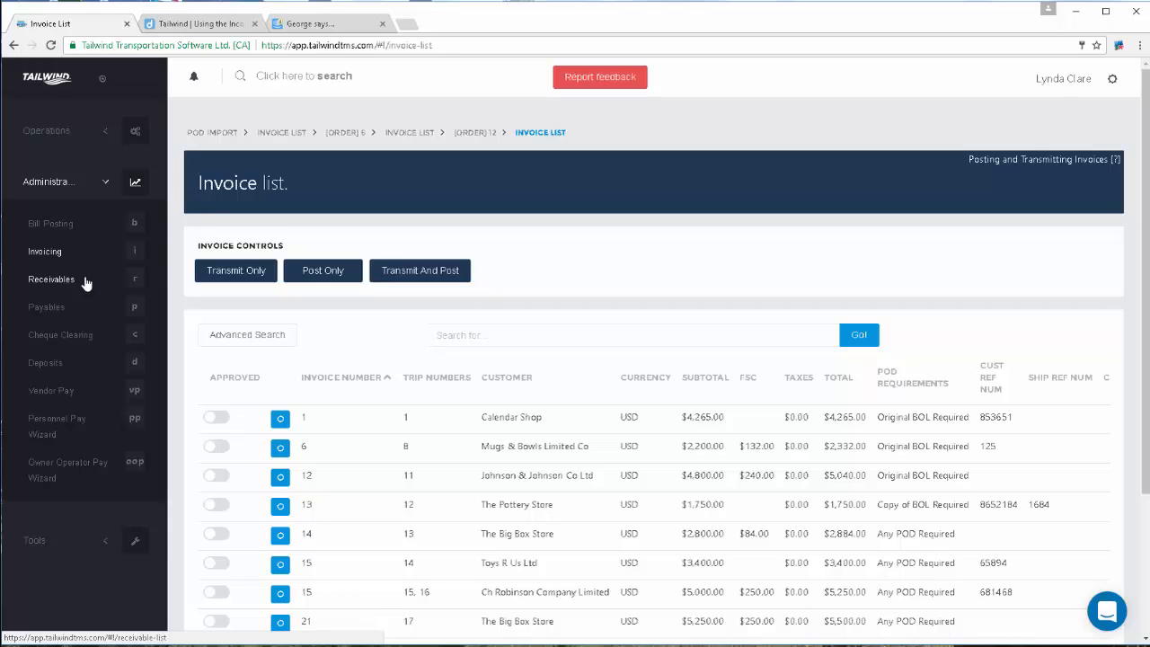
{"action": "left_click", "coordinate": [280, 449]}
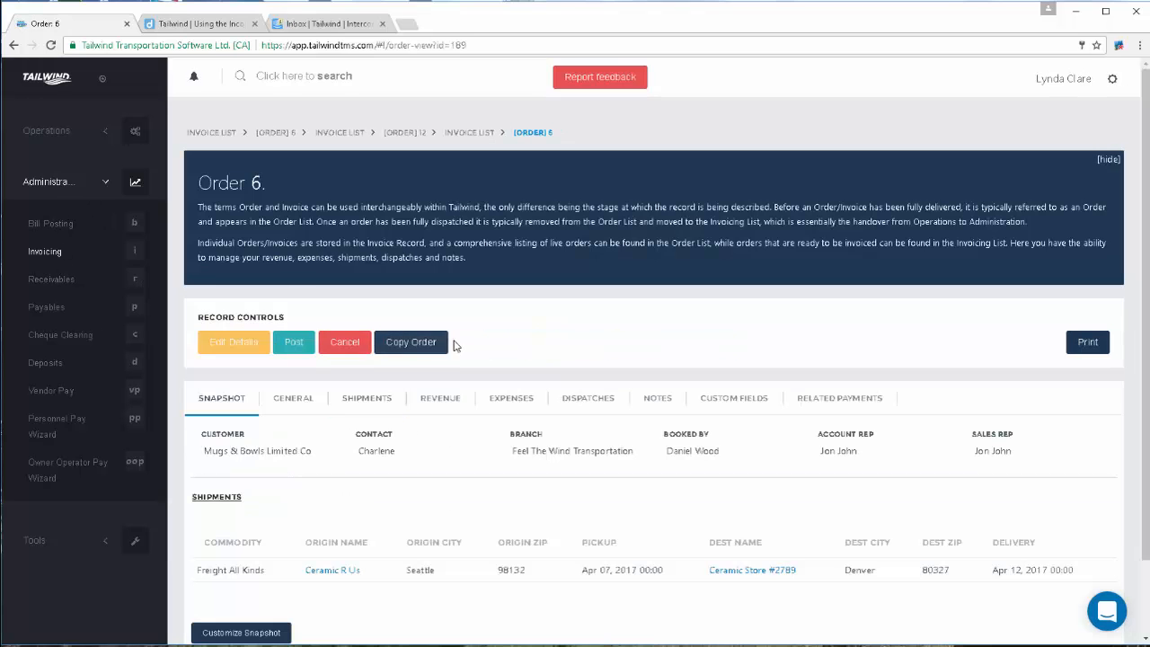
{"action": "left_click", "coordinate": [294, 342]}
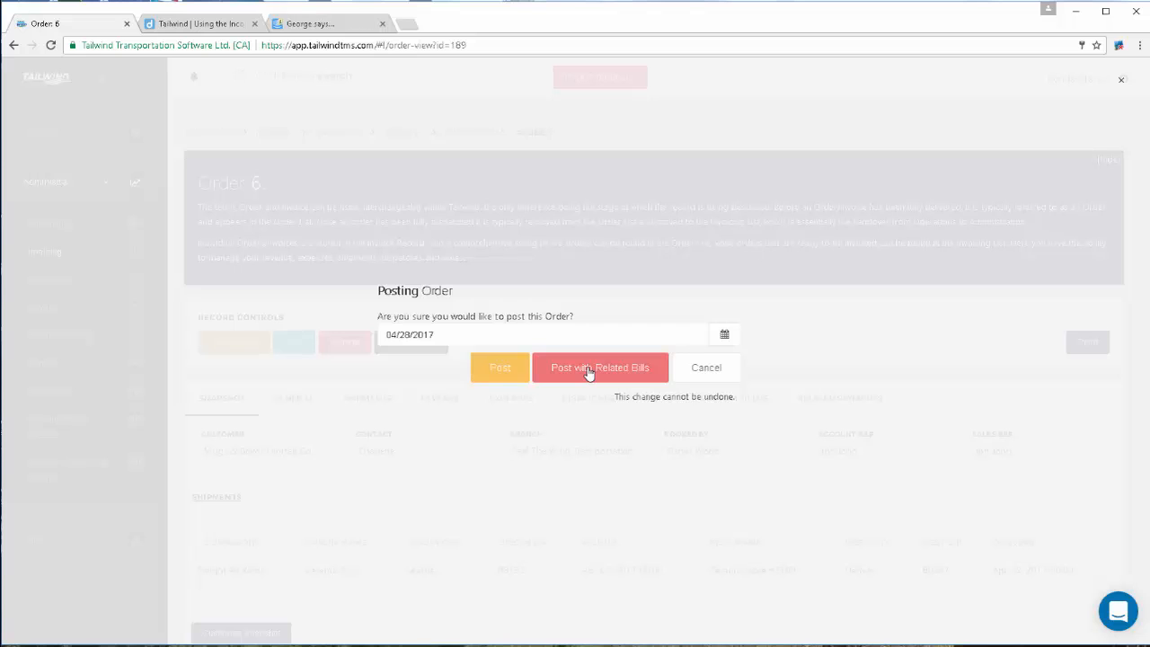
{"action": "left_click", "coordinate": [589, 368]}
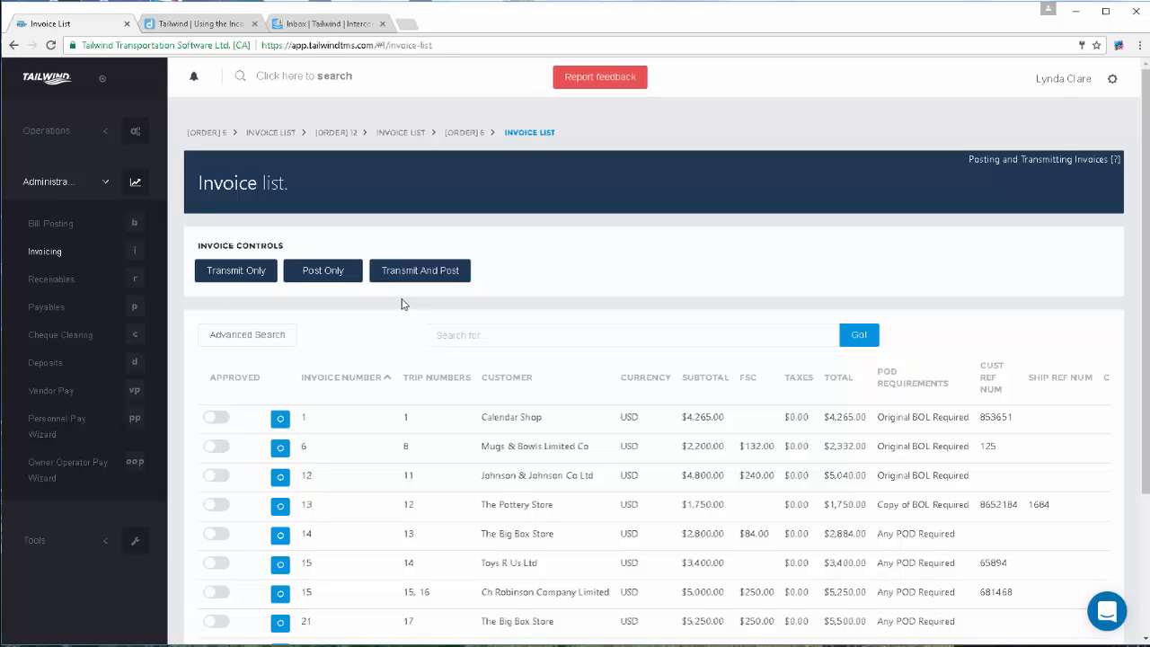
Reopen the Mugs & Bowls Limited Co order and check its options for printing or emailing the invoice.
{"action": "left_click", "coordinate": [280, 447]}
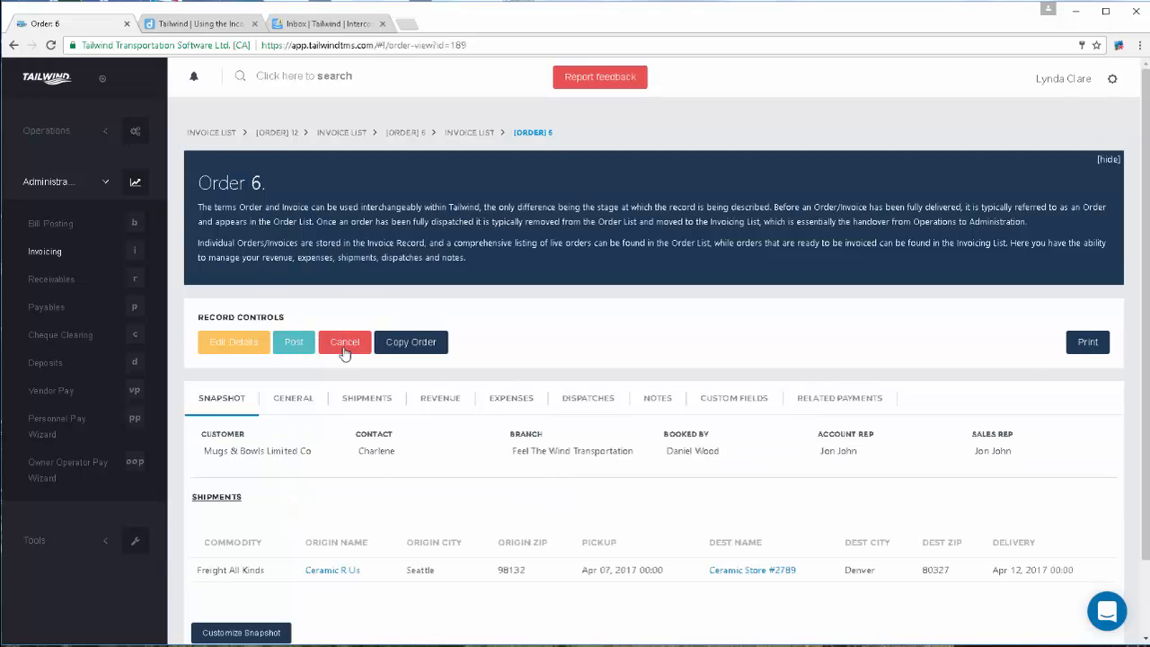
{"action": "left_click", "coordinate": [1078, 347]}
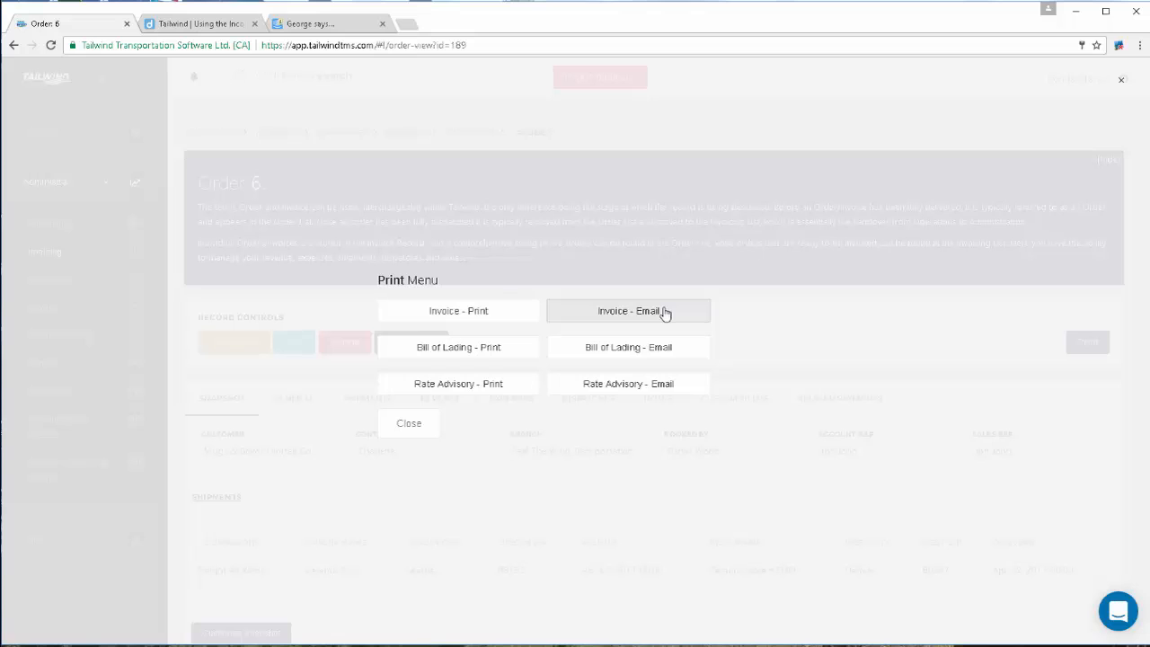
{"action": "left_click", "coordinate": [410, 424]}
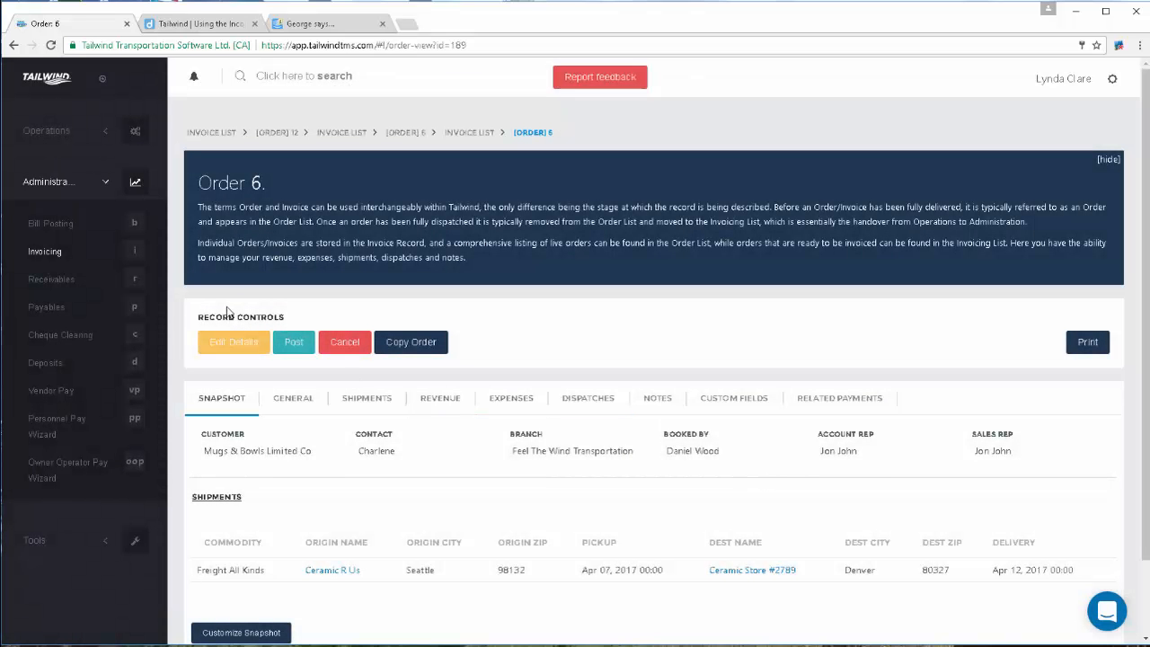
Approve the Mugs & Bowls Limited Co, Johnson & Johnson Co Ltd and Toys R Us Ltd invoices in the invoice list.
{"action": "left_click", "coordinate": [49, 253]}
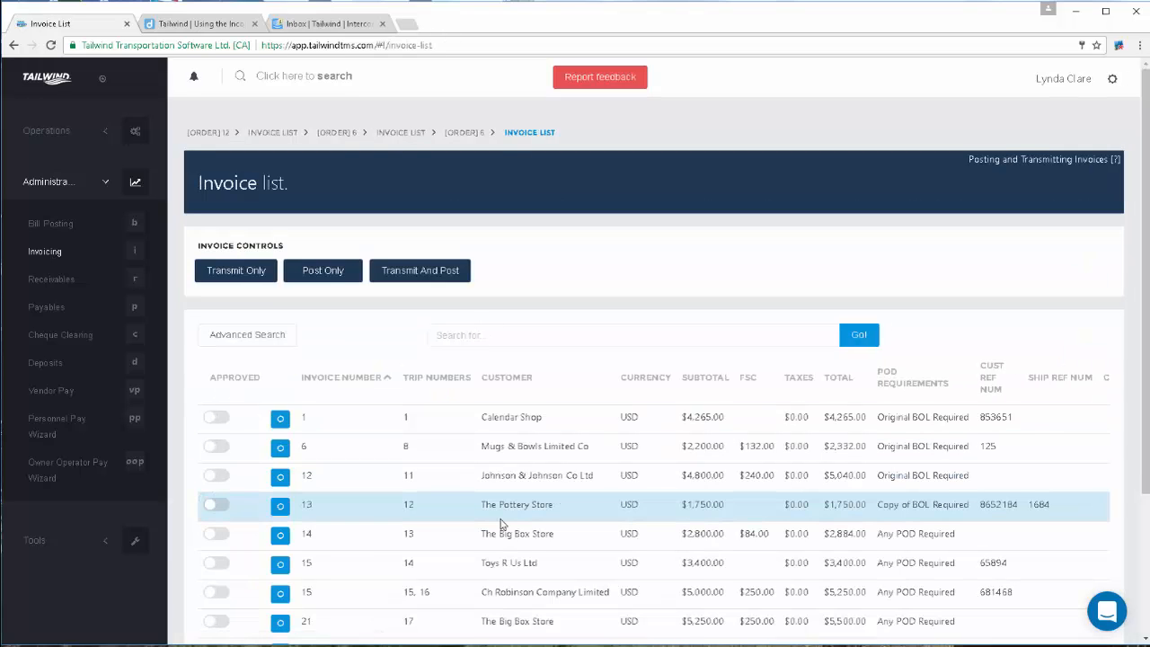
{"action": "scroll", "coordinate": [526, 530], "scroll_direction": "down", "scroll_amount": 1}
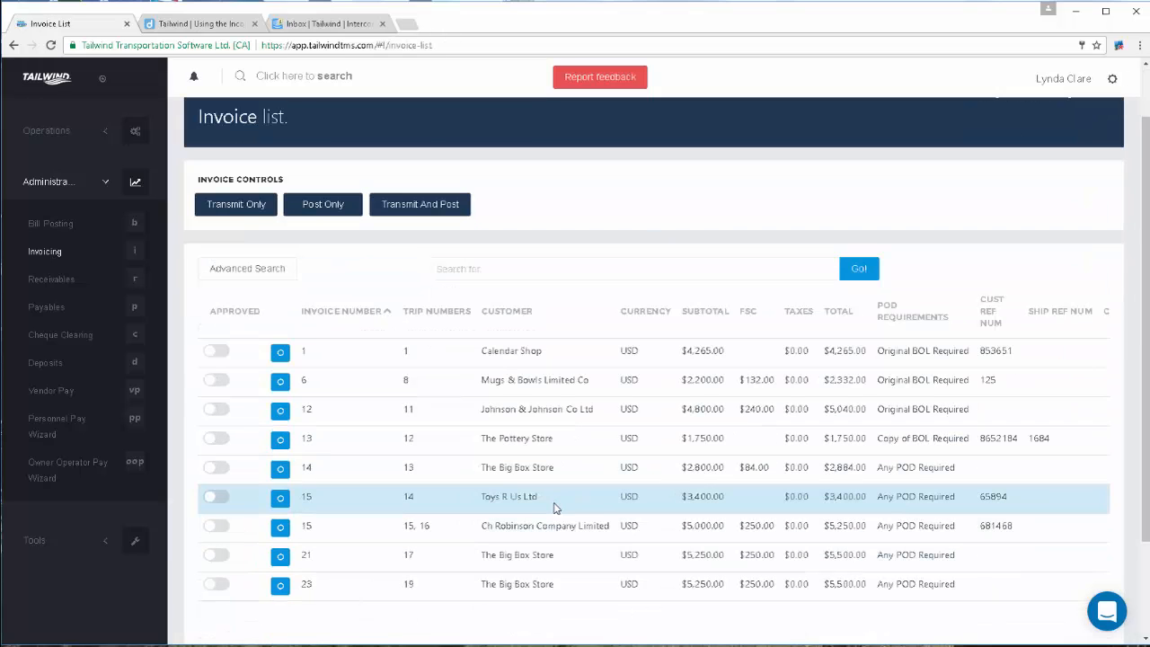
{"action": "left_click", "coordinate": [230, 380]}
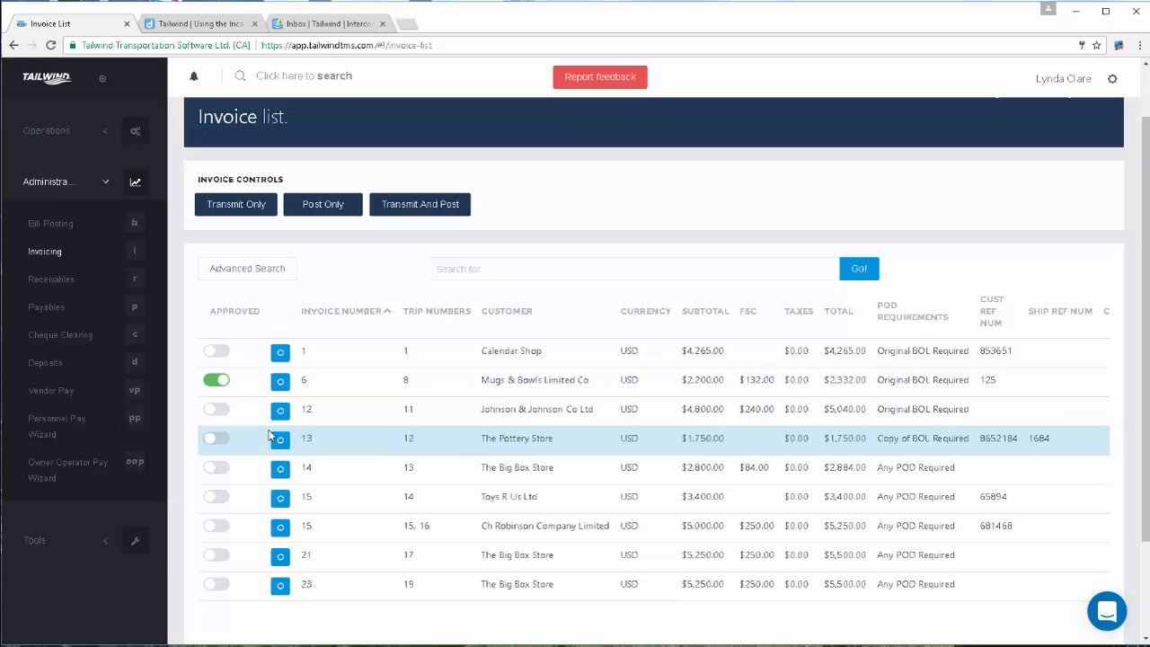
{"action": "left_click", "coordinate": [219, 409]}
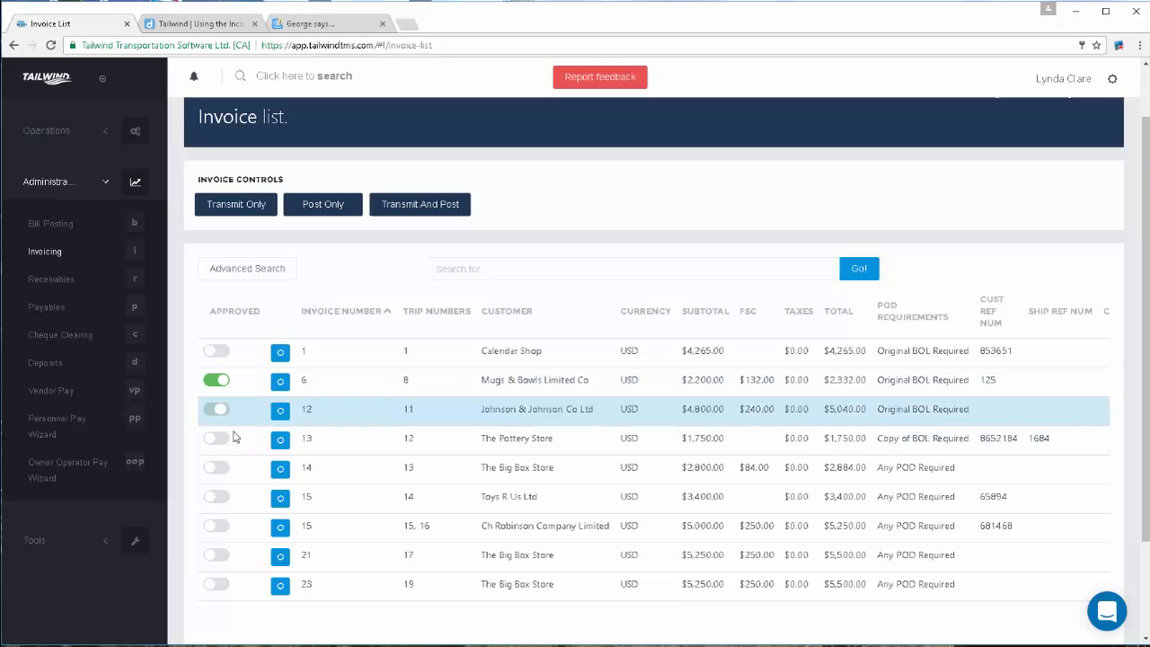
{"action": "left_click", "coordinate": [218, 497]}
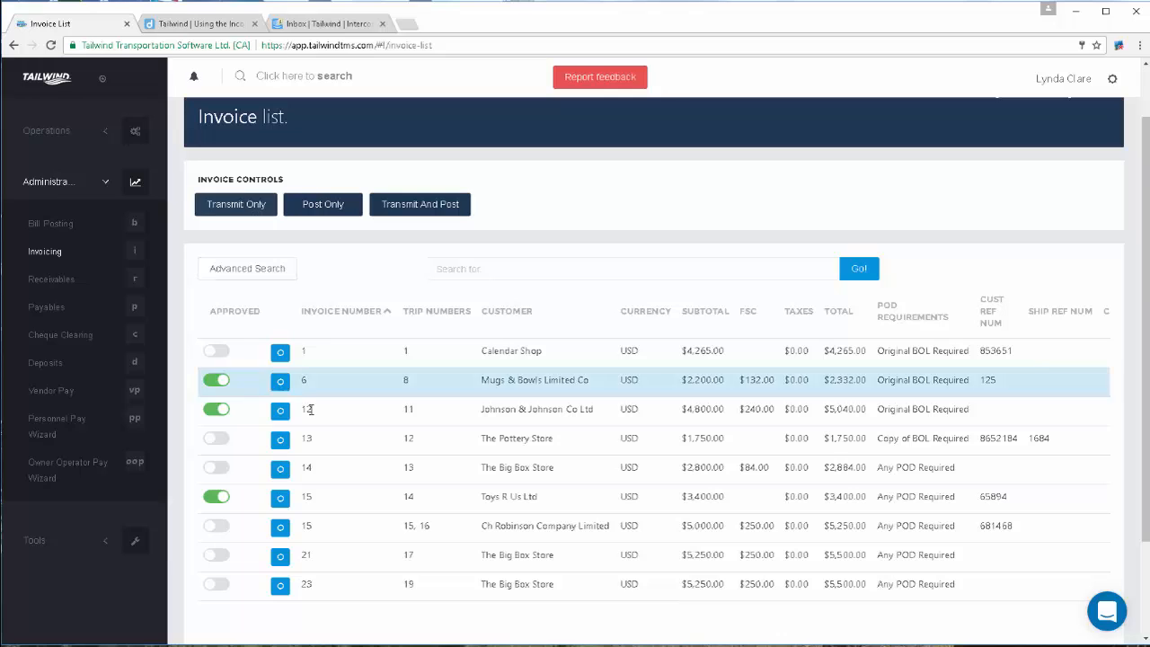
Open the customer record from the Mugs & Bowls Limited Co order and check its invoice transmit method and billing email.
{"action": "left_click", "coordinate": [280, 384]}
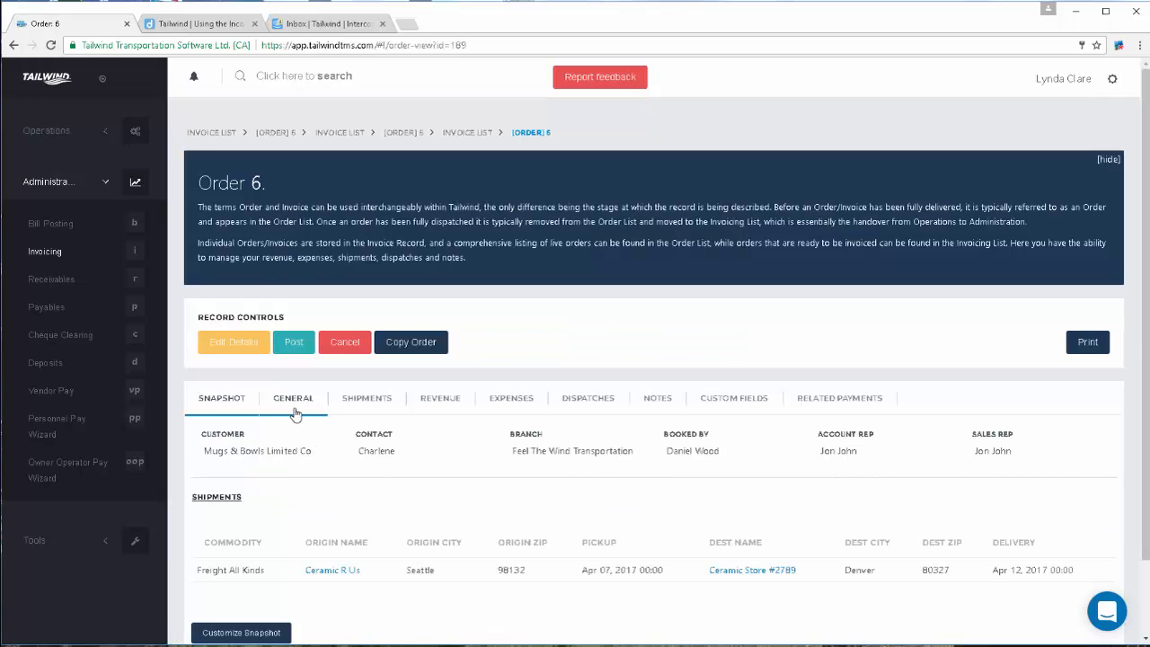
{"action": "left_click", "coordinate": [296, 413]}
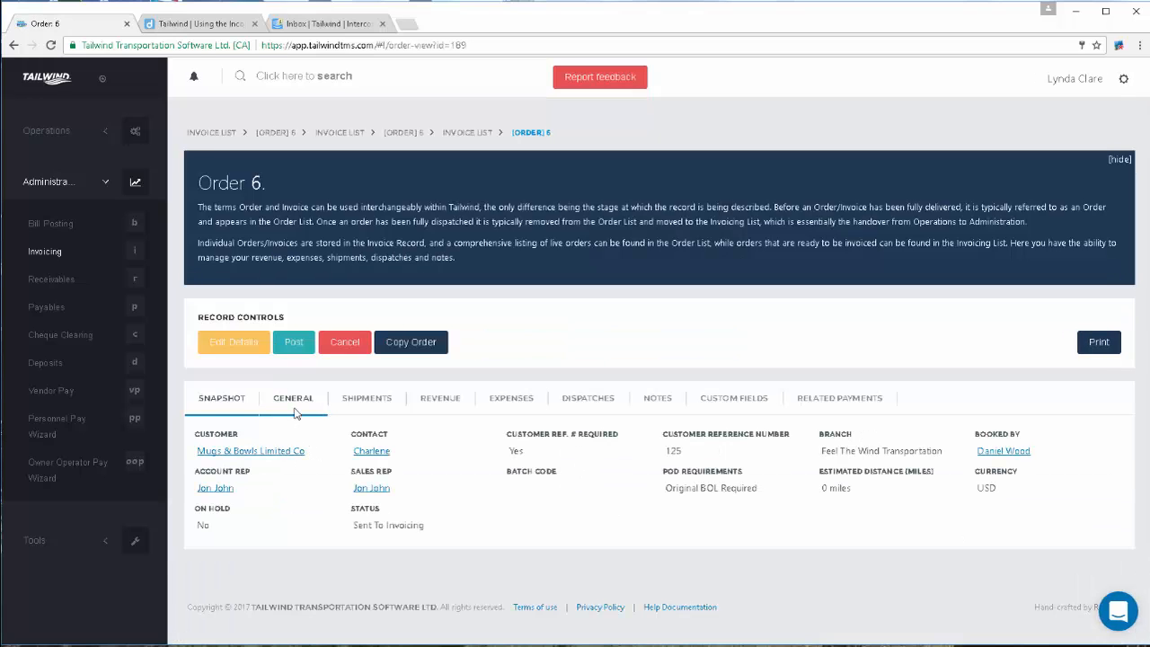
{"action": "left_click", "coordinate": [255, 452]}
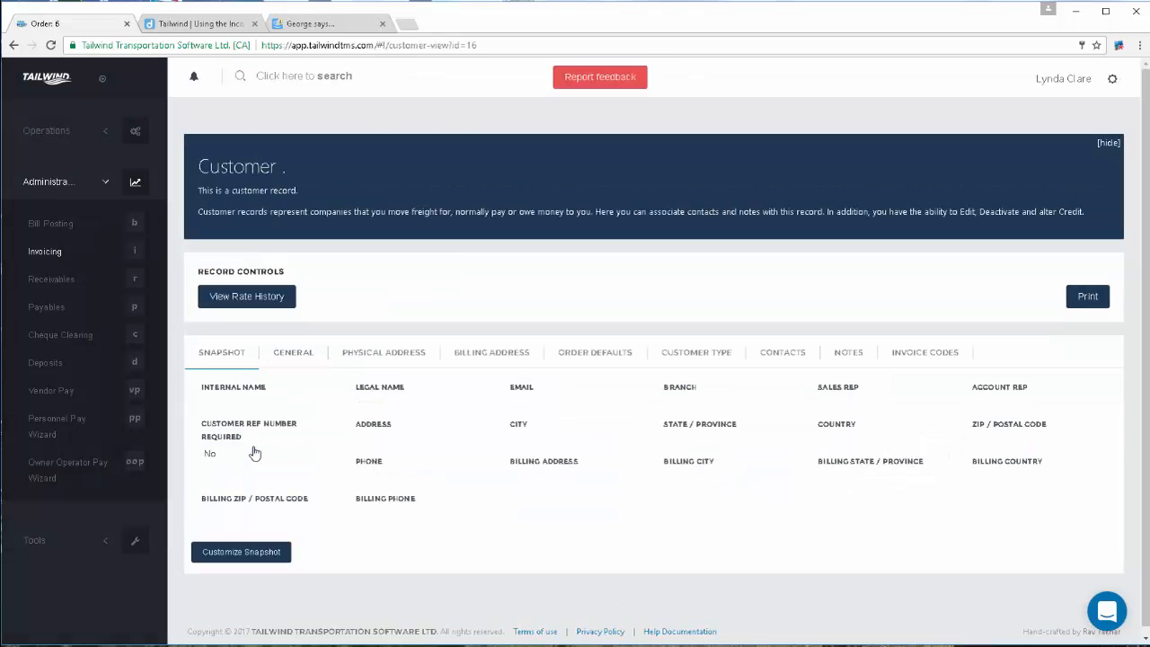
{"action": "left_click", "coordinate": [297, 372]}
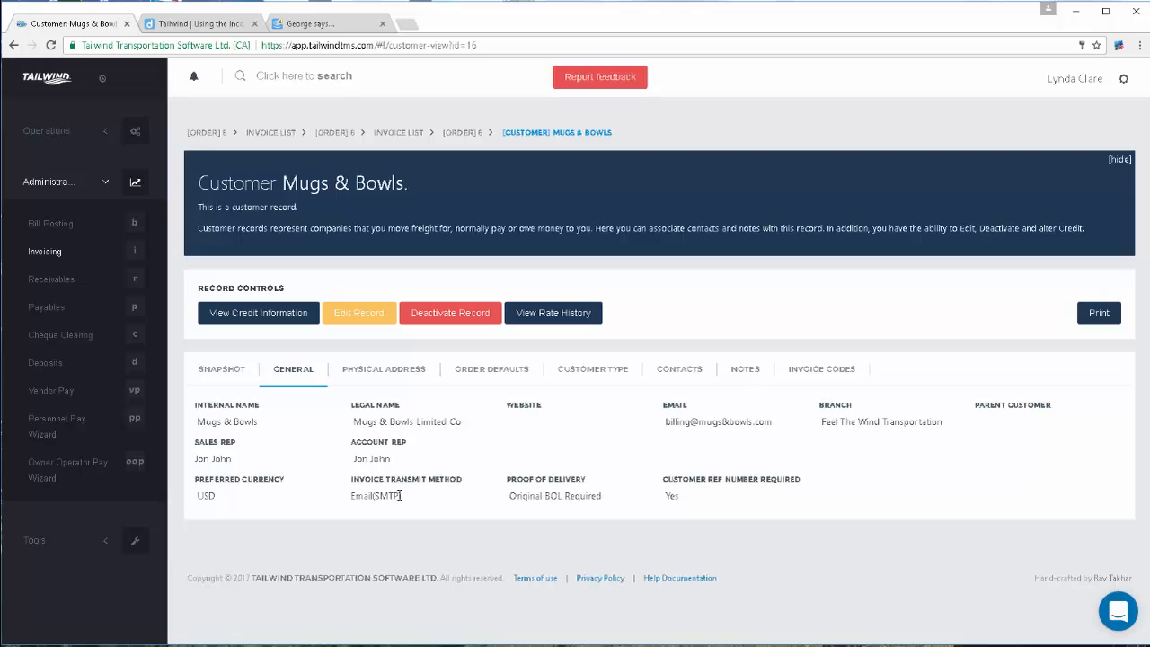
{"action": "mouse_move", "coordinate": [398, 497]}
{"action": "left_mouse_down"}
{"action": "mouse_move", "coordinate": [353, 483]}
{"action": "mouse_move", "coordinate": [353, 493]}
{"action": "mouse_move", "coordinate": [413, 506]}
{"action": "left_mouse_up"}
{"action": "left_click", "coordinate": [410, 494]}
{"action": "left_click_drag", "start_coordinate": [351, 498], "coordinate": [435, 492]}
{"action": "left_click_drag", "start_coordinate": [774, 428], "coordinate": [655, 423]}
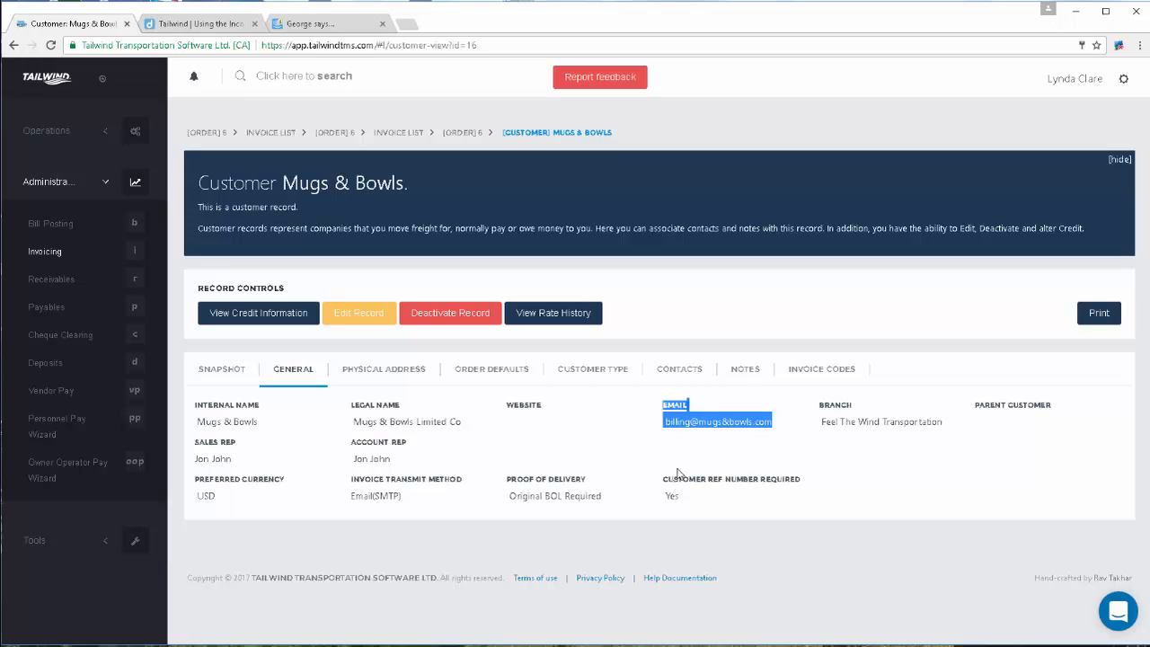
Review the approved invoices and their transmit and post options, and view the receivables and payables lists.
{"action": "left_click", "coordinate": [57, 255]}
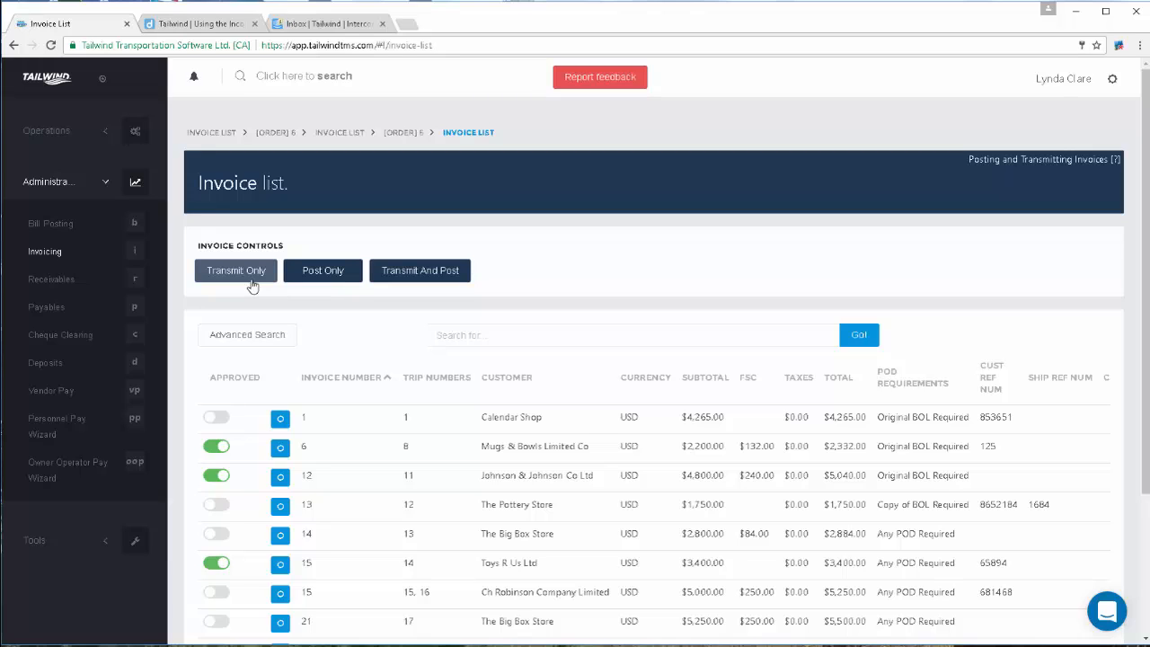
{"action": "scroll", "coordinate": [257, 404], "scroll_direction": "down", "scroll_amount": 1}
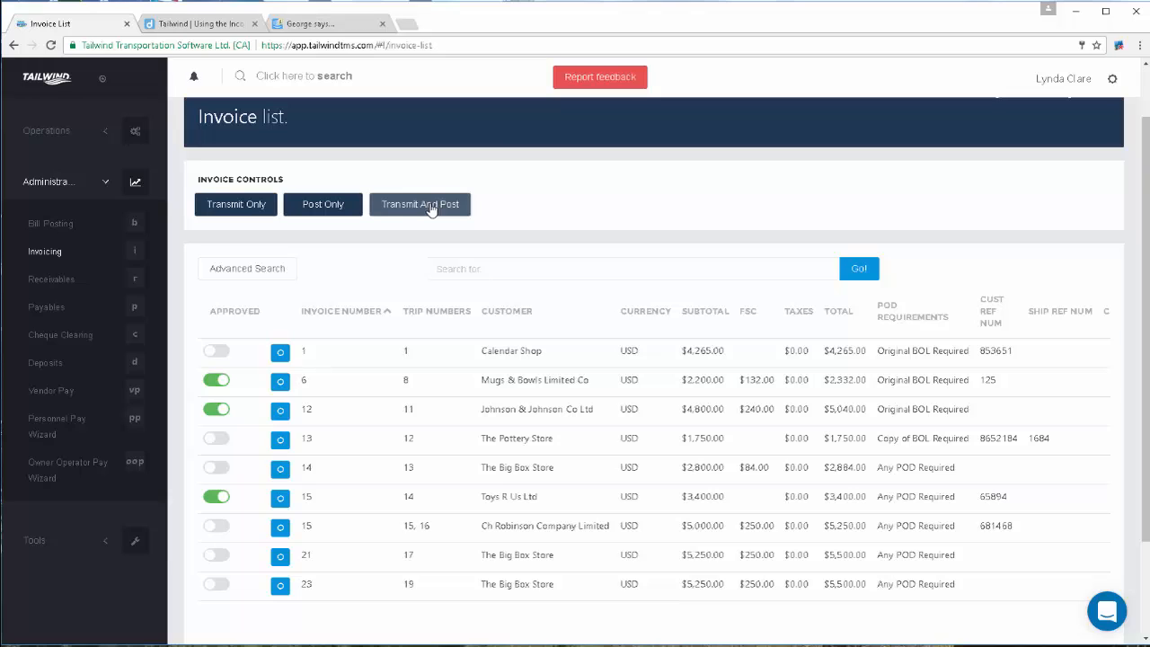
{"action": "left_click", "coordinate": [58, 283]}
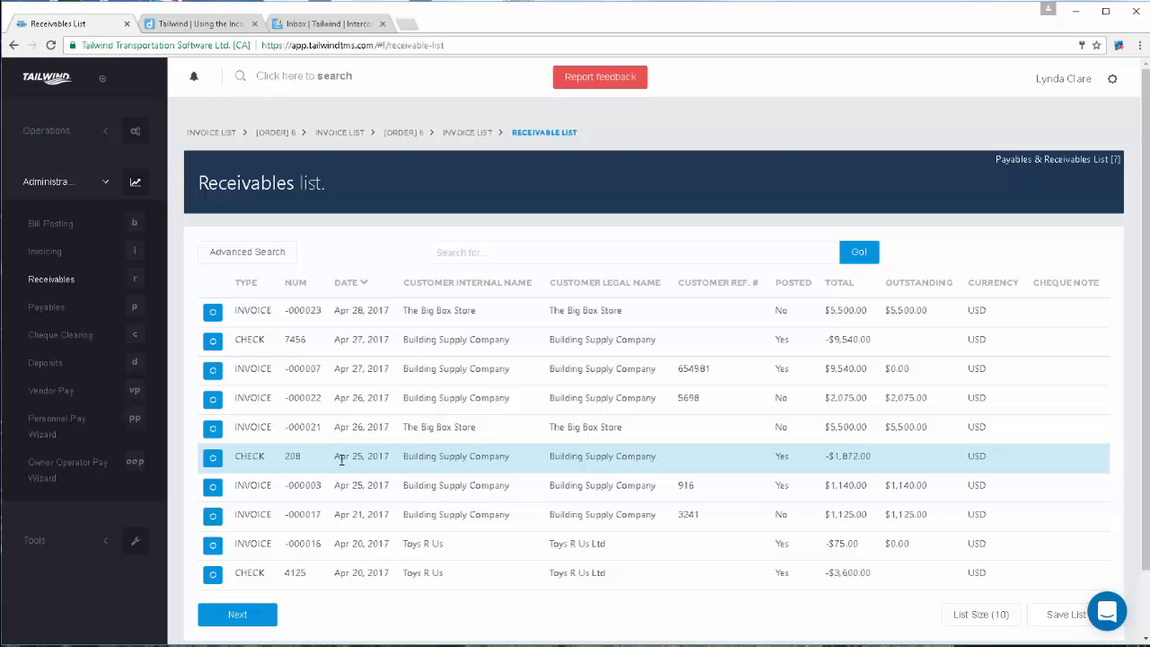
{"action": "left_click", "coordinate": [48, 308]}
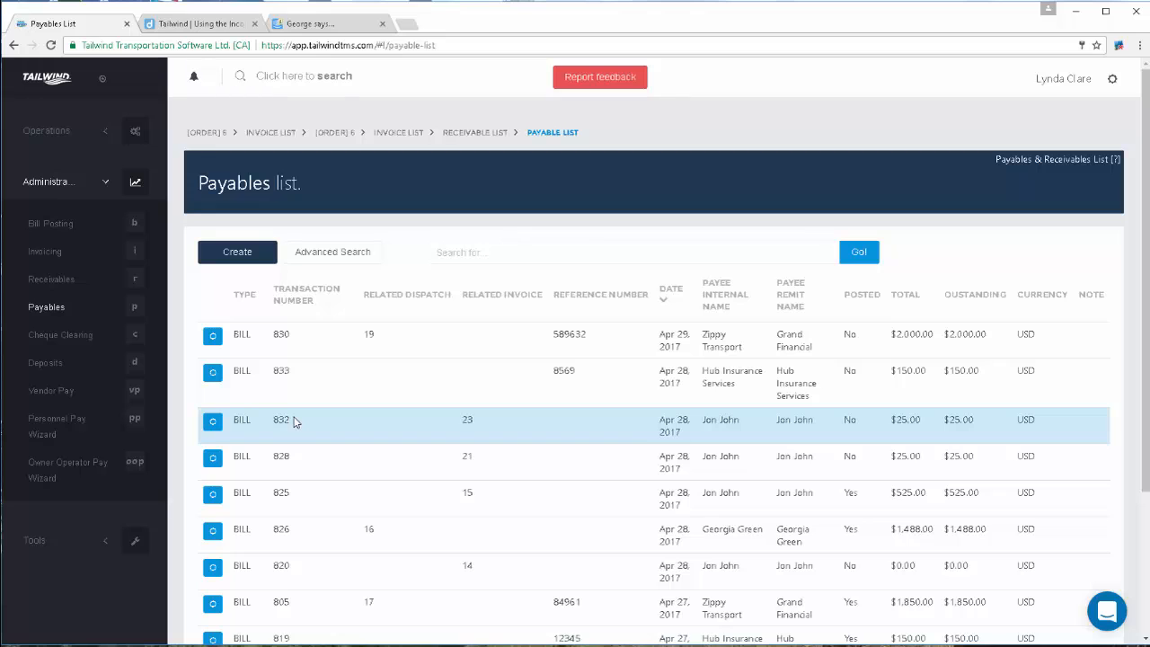
Return to the invoice list and bring up the available tools, including the Incoming Payment Wizard.
{"action": "left_click", "coordinate": [47, 251]}
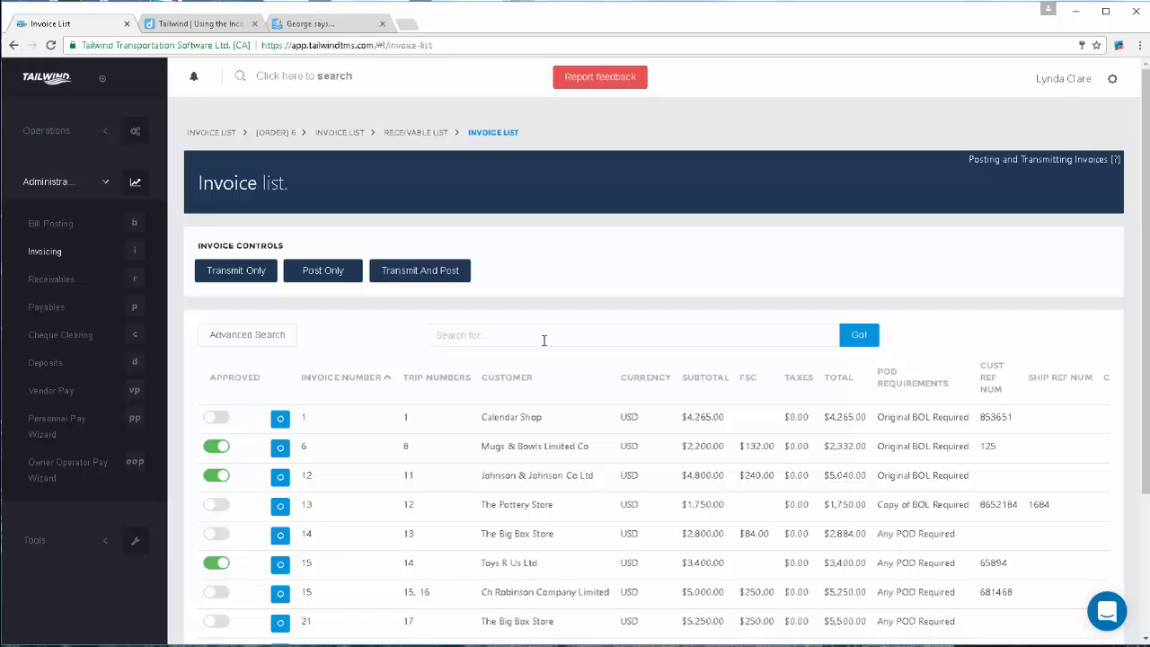
{"action": "left_click", "coordinate": [36, 541]}
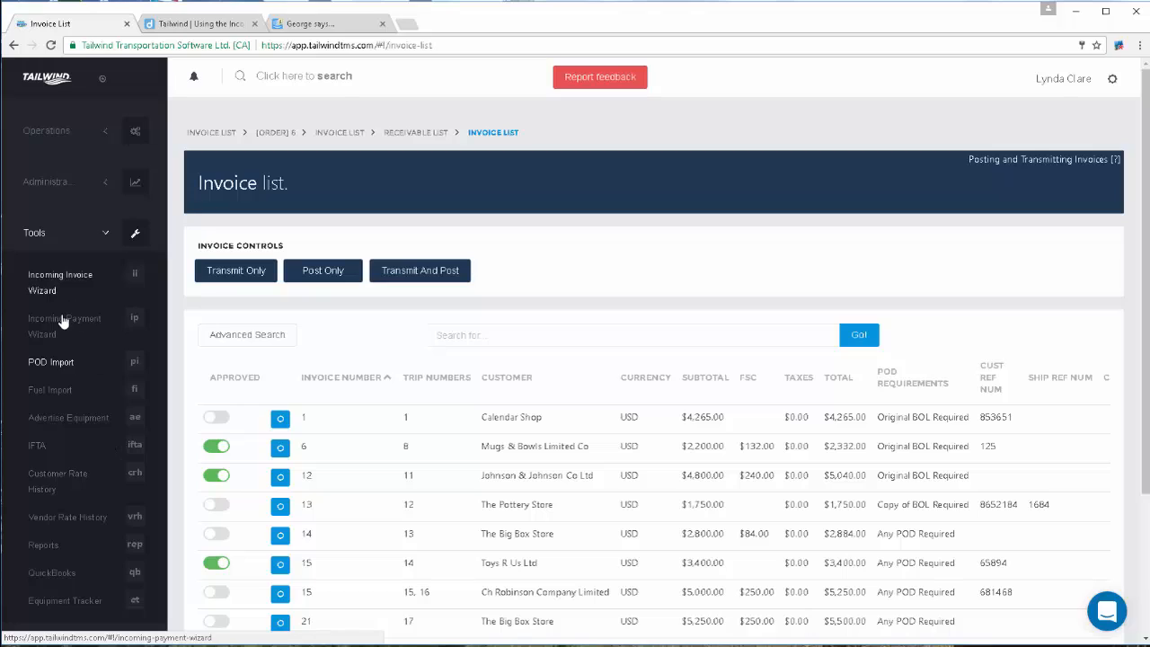